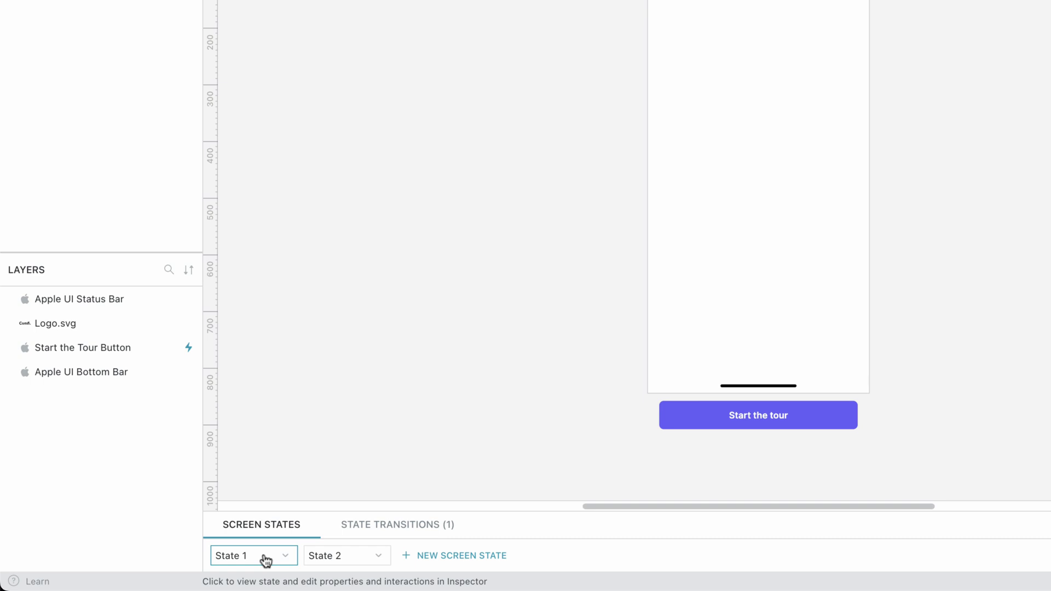
# Step: View State 2 and scrub the State Transitions timeline to about 900ms to preview the animation
pyautogui.click(344, 558)
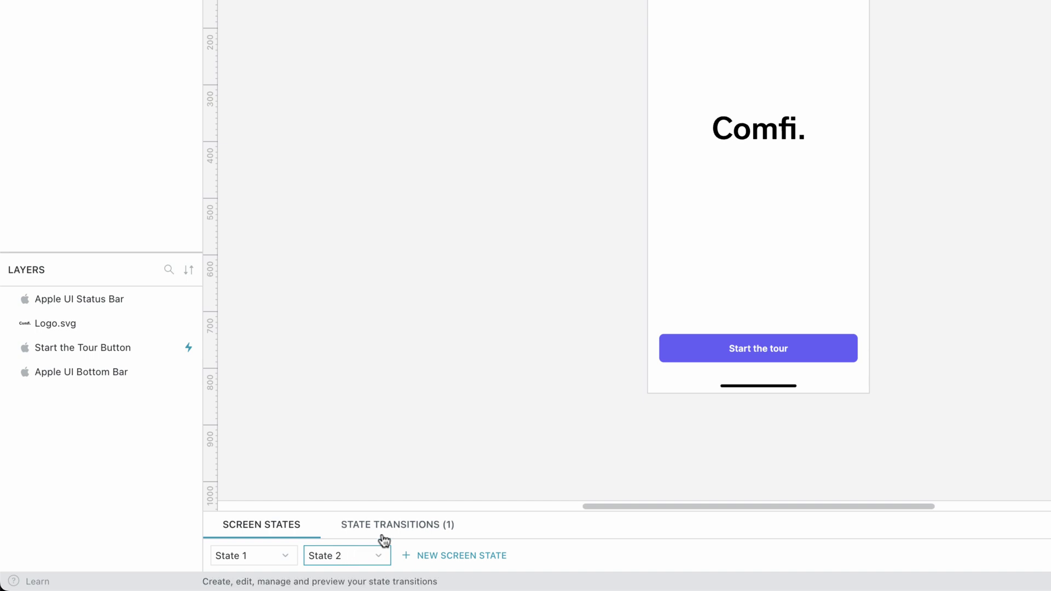
pyautogui.click(400, 530)
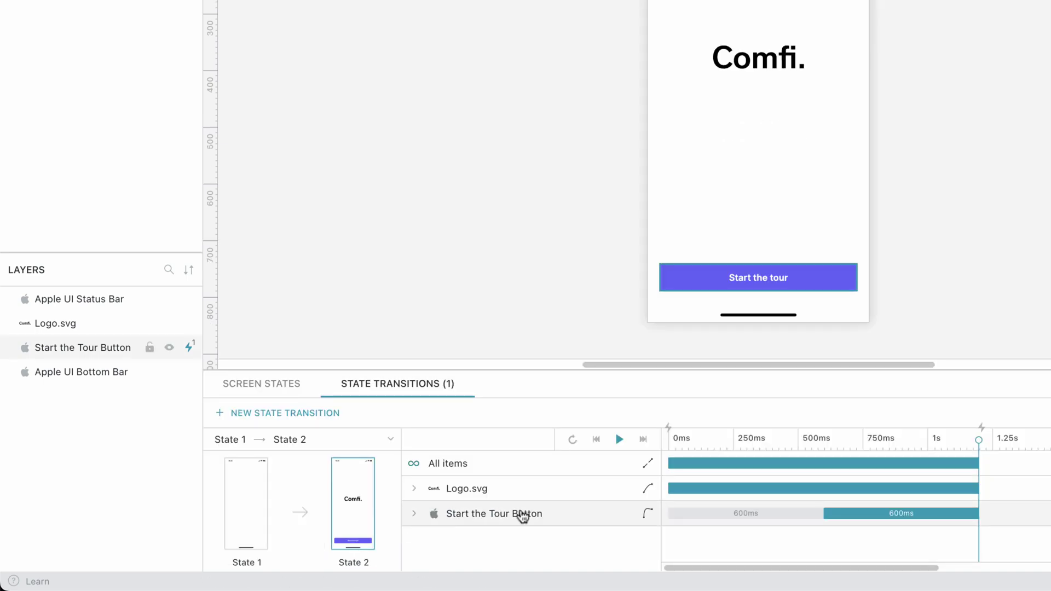
pyautogui.moveTo(979, 440)
pyautogui.mouseDown()
pyautogui.moveTo(681, 439)
pyautogui.moveTo(989, 438)
pyautogui.mouseUp()
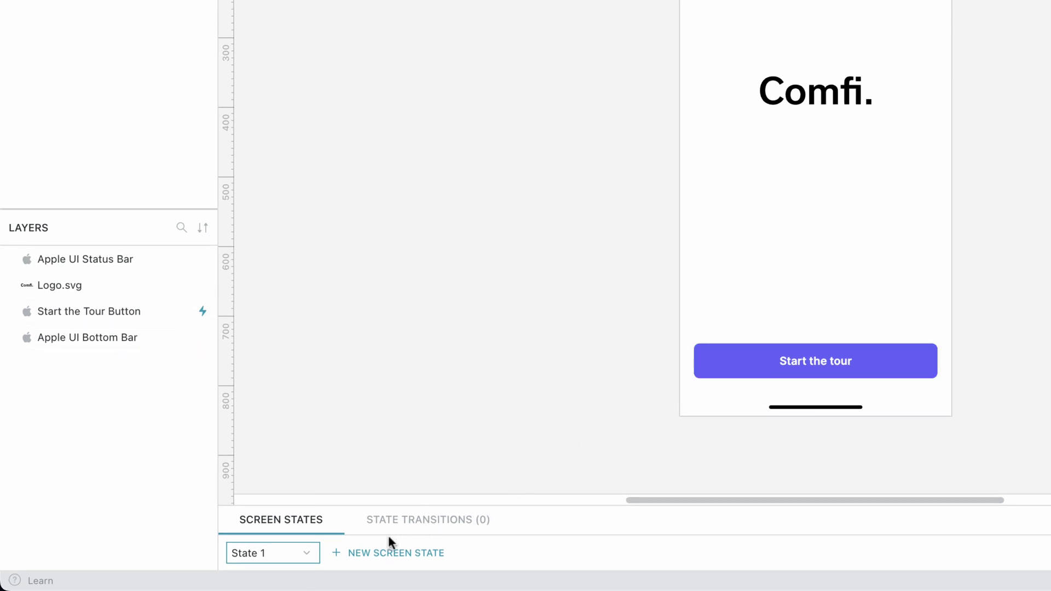
# Step: Add State 2, then in State 1 set the Comfi logo's width to 30
pyautogui.click(371, 555)
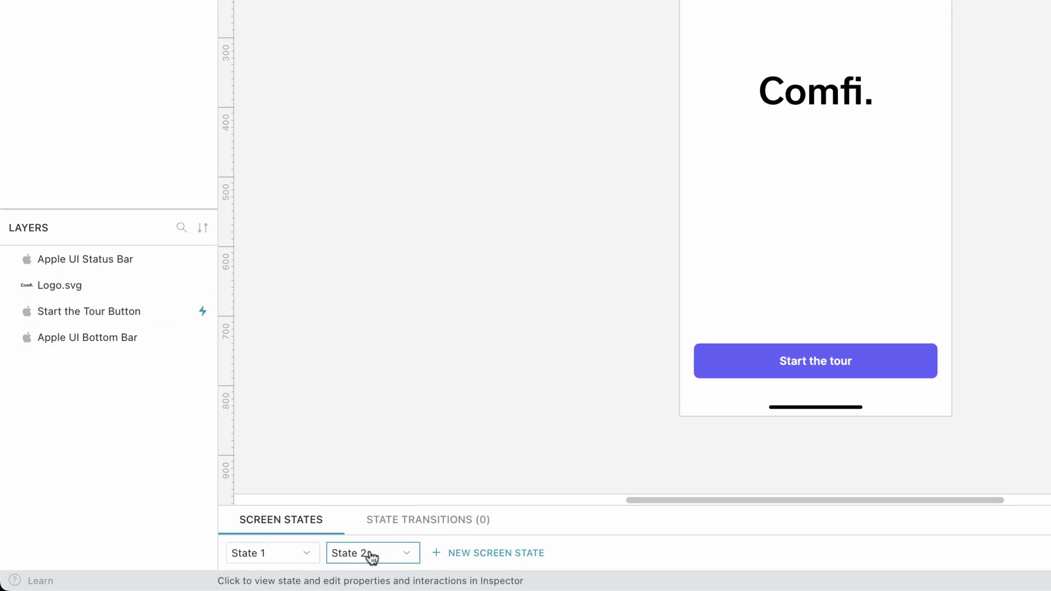
pyautogui.click(286, 556)
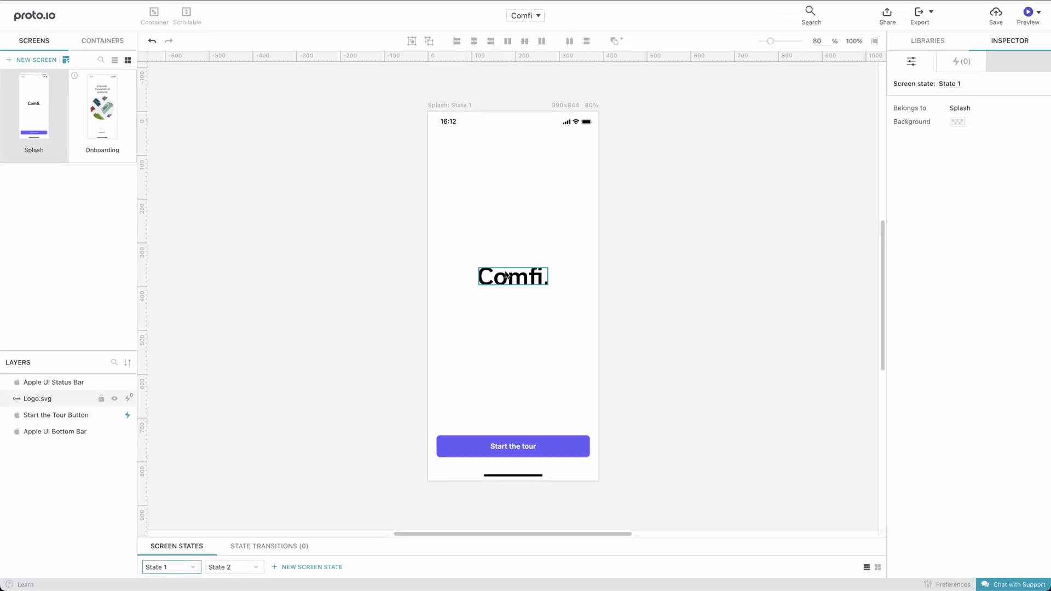
pyautogui.click(624, 210)
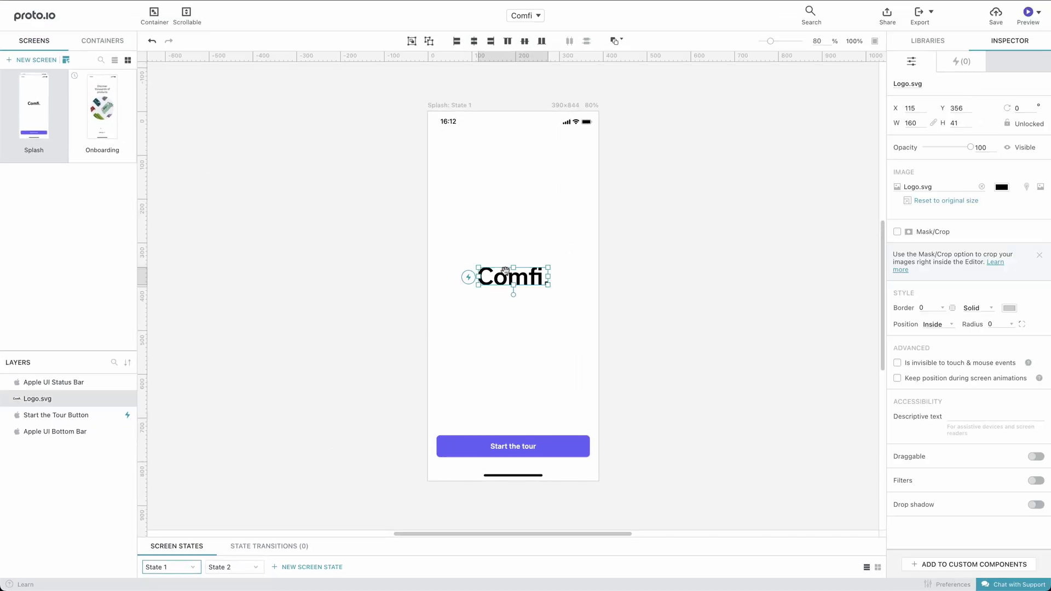
pyautogui.doubleClick(913, 123)
pyautogui.write('30')
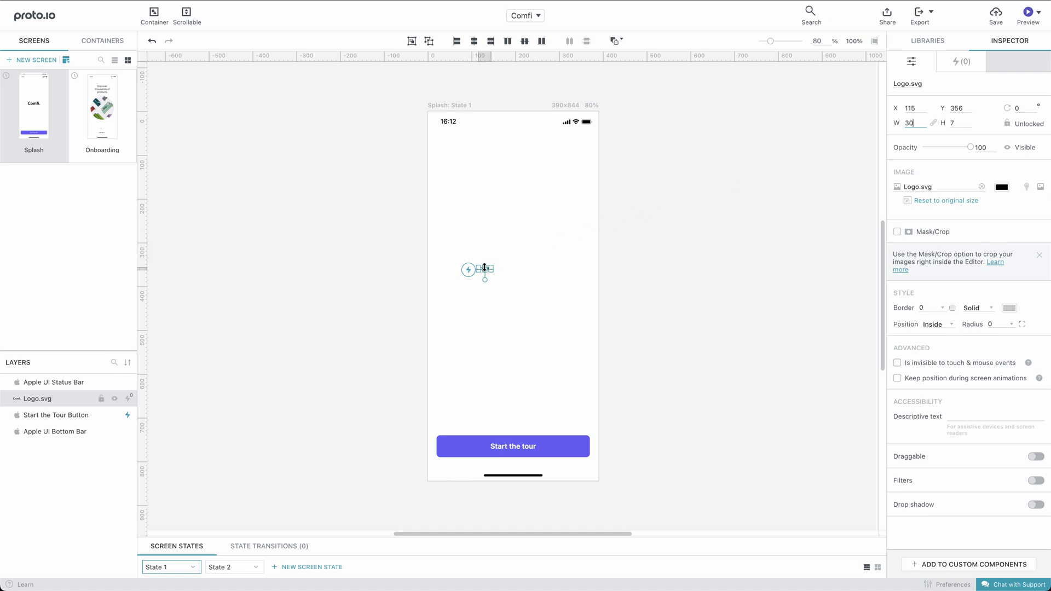
# Step: Center the logo, fade it to 0 opacity, and push the tour button below the screen
pyautogui.moveTo(482, 269); pyautogui.dragTo(511, 284)
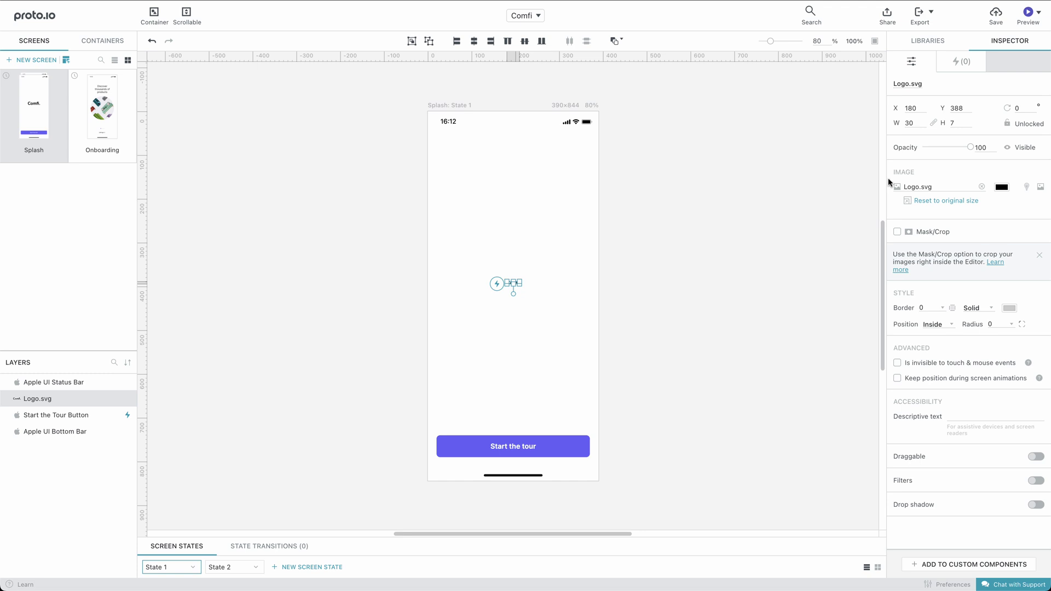
pyautogui.moveTo(970, 148); pyautogui.dragTo(921, 153)
pyautogui.moveTo(549, 445); pyautogui.dragTo(547, 493)
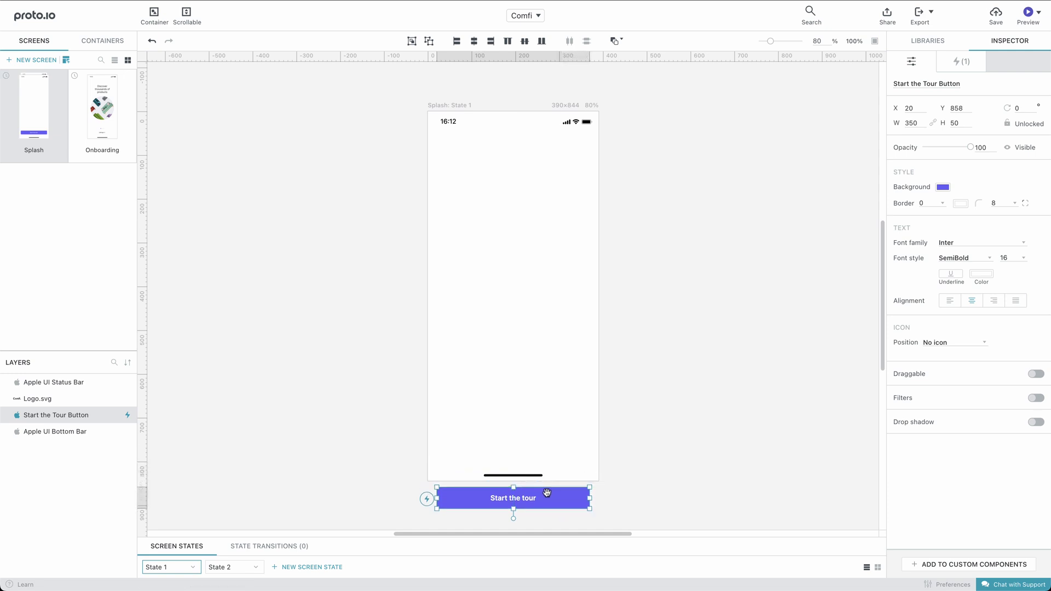
# Step: Check both states, then create a transition from State 1 to State 2
pyautogui.click(233, 568)
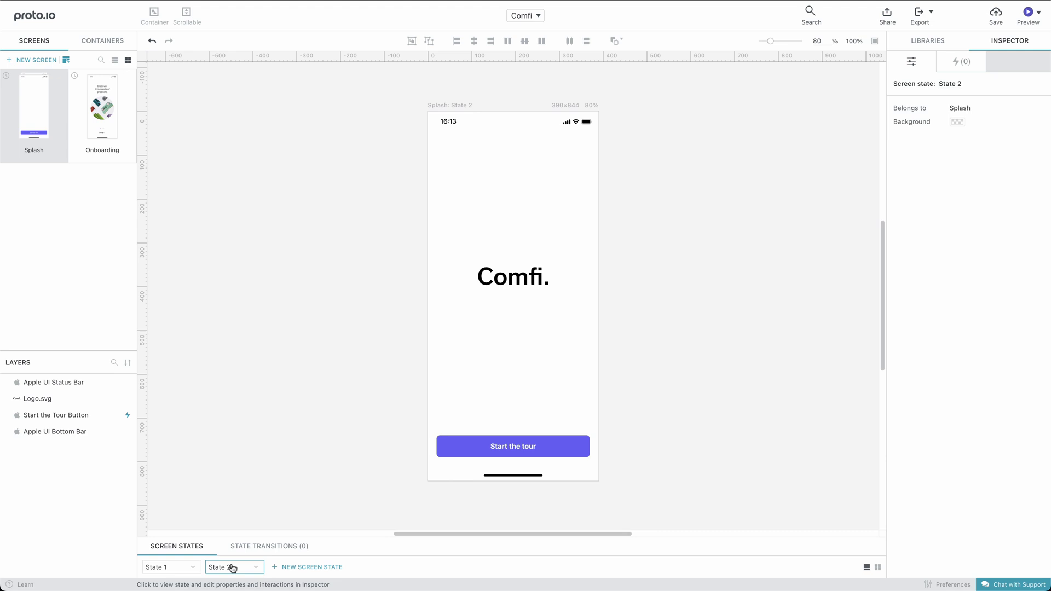
pyautogui.click(174, 568)
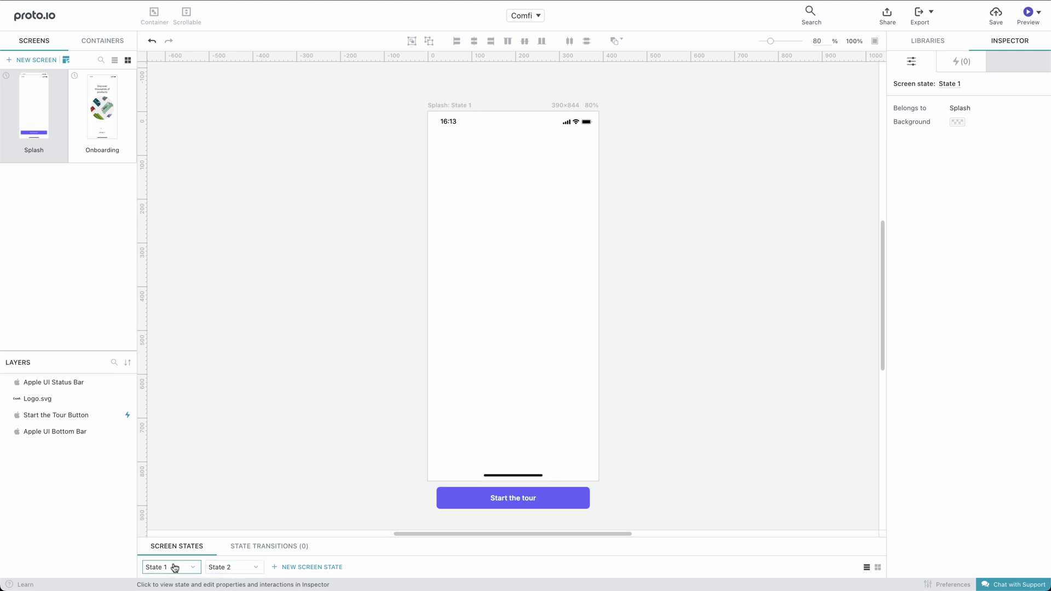
pyautogui.click(266, 547)
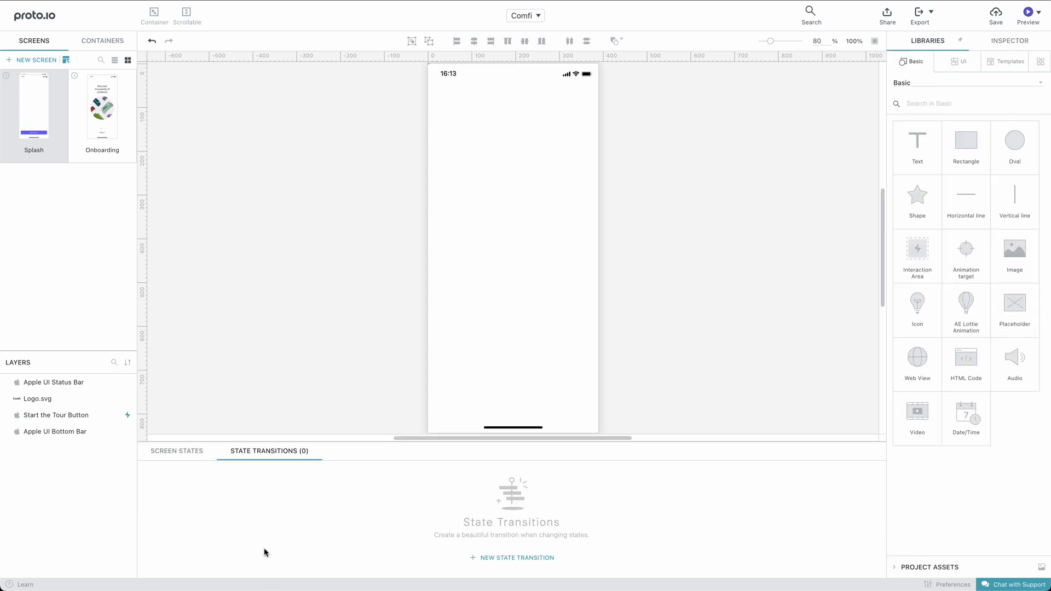
pyautogui.click(503, 558)
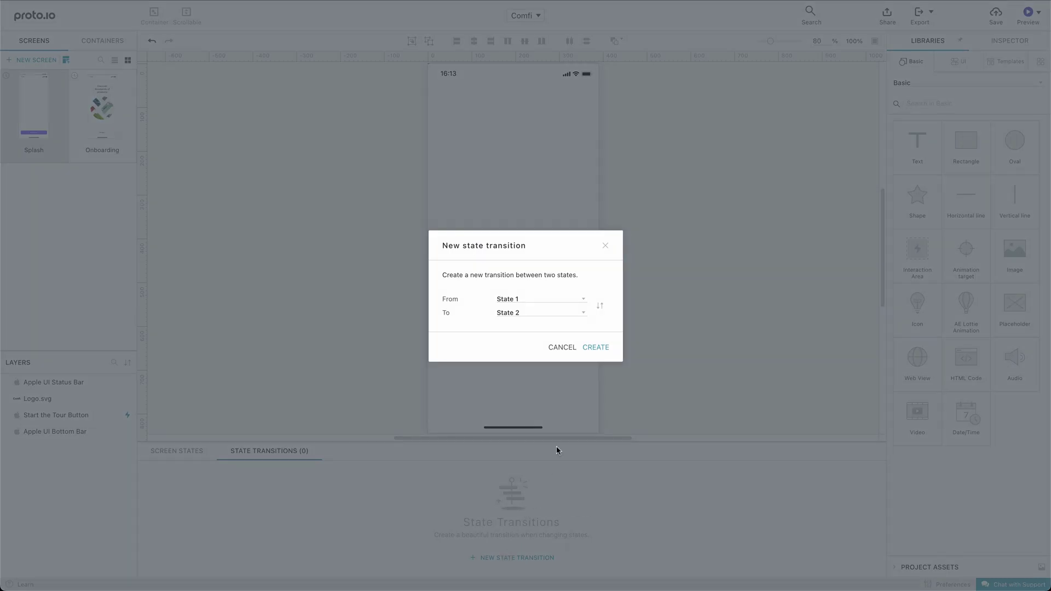
pyautogui.click(596, 351)
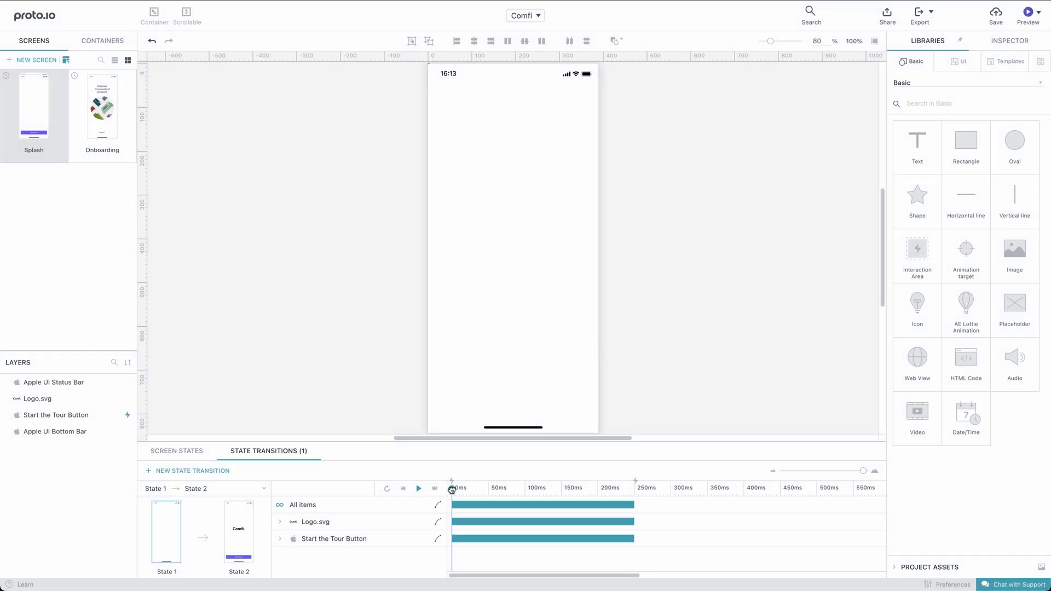
# Step: Preview the transition, zoom the timeline out, and stretch all items' duration to about 1.2s
pyautogui.moveTo(451, 489); pyautogui.dragTo(483, 488)
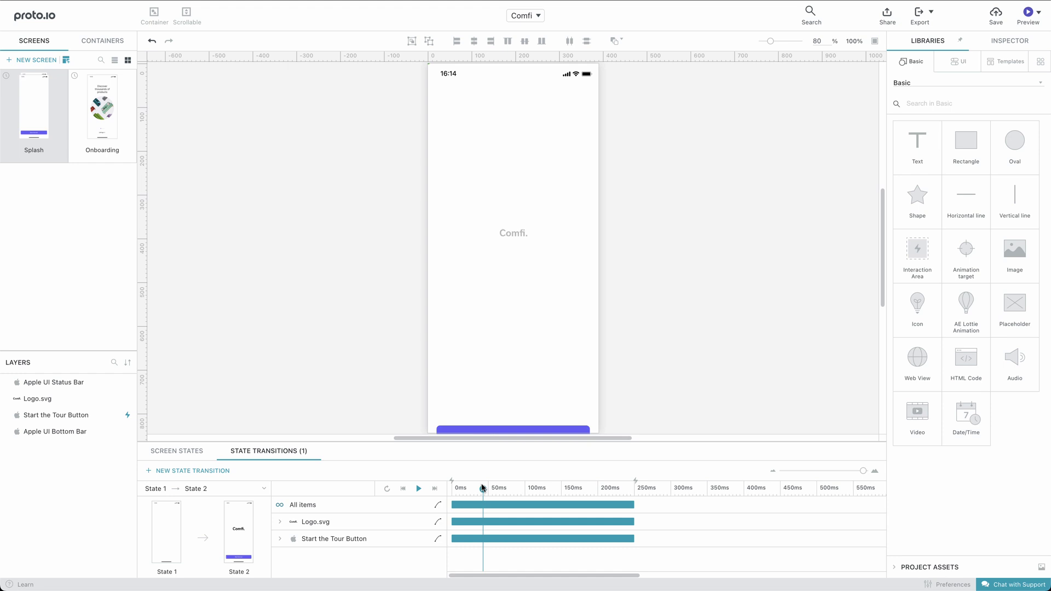
pyautogui.click(420, 489)
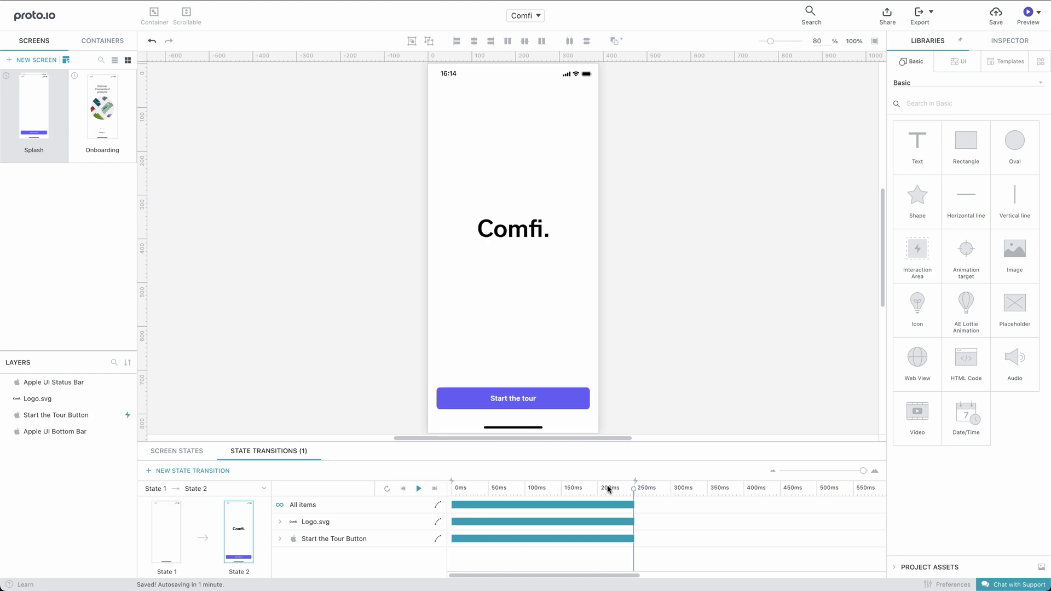
pyautogui.moveTo(863, 474); pyautogui.dragTo(847, 475)
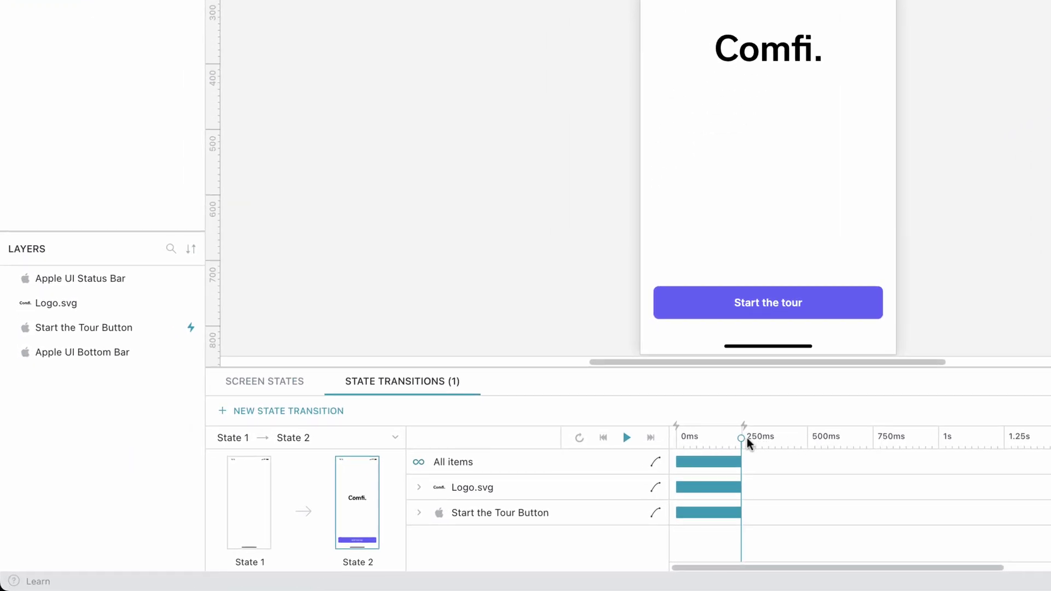
pyautogui.moveTo(743, 461); pyautogui.dragTo(993, 466)
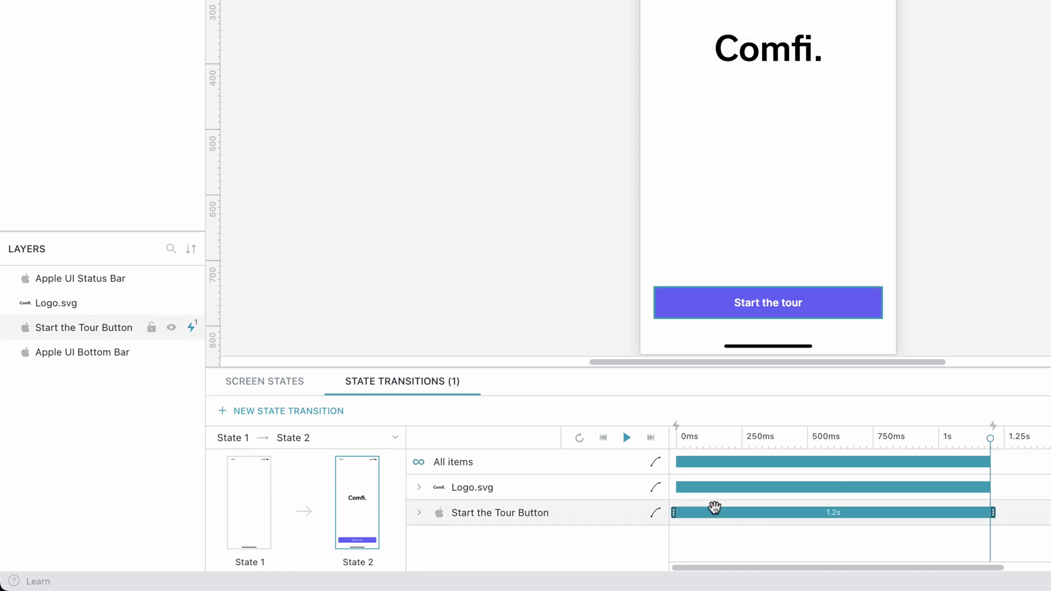
# Step: Delay the Start the tour button's animation to 600ms and give it Ease out Back easing
pyautogui.moveTo(675, 513); pyautogui.dragTo(831, 512)
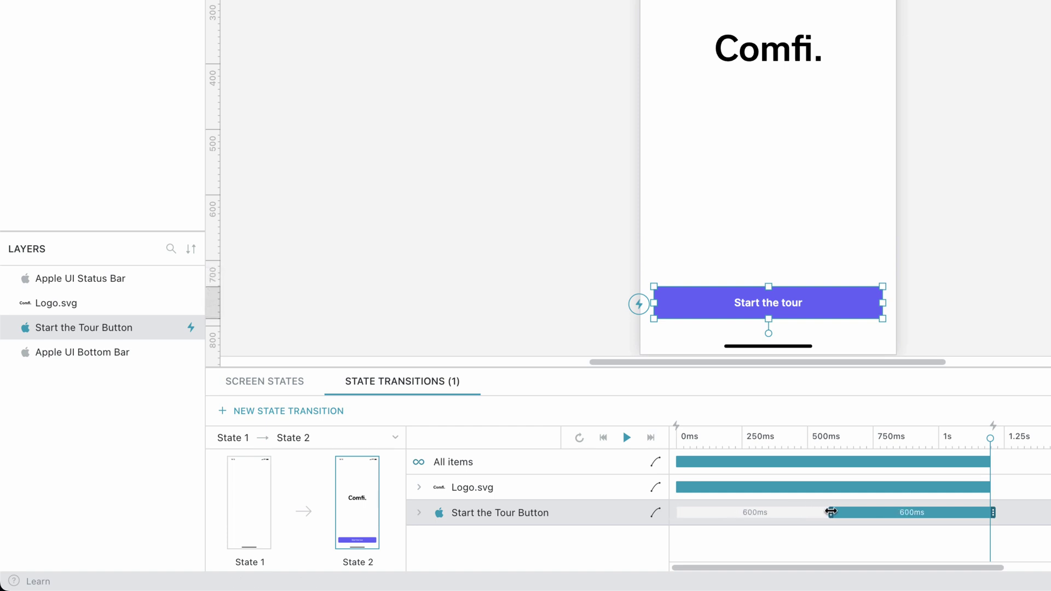
pyautogui.click(658, 510)
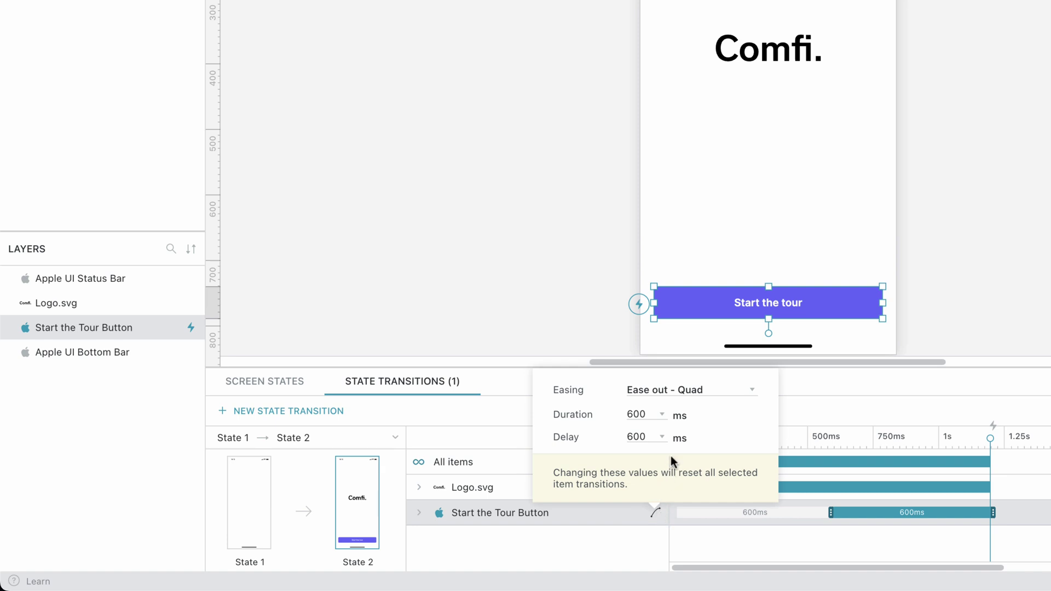
pyautogui.click(709, 392)
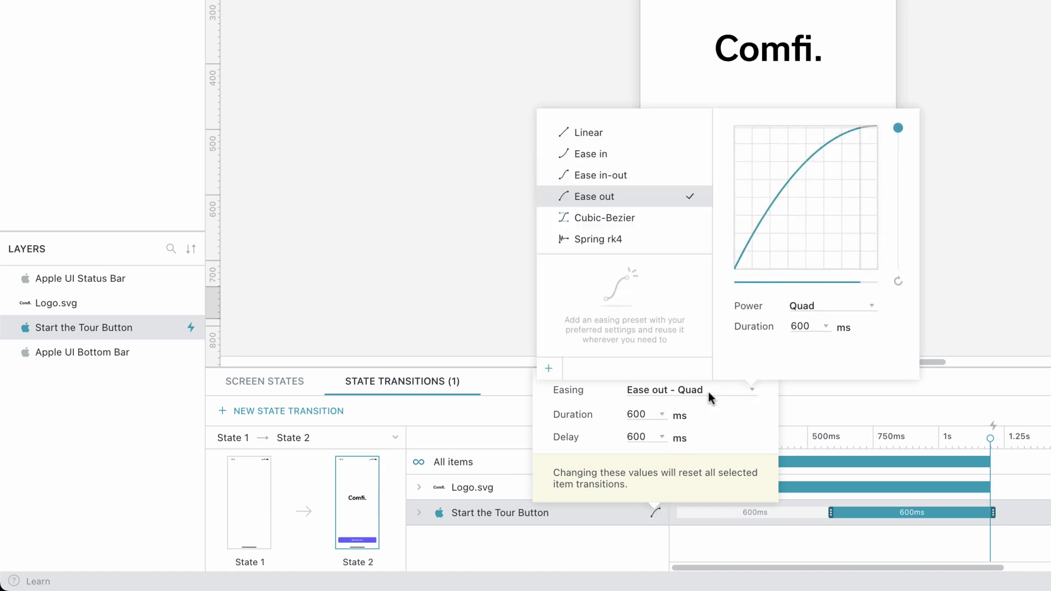
pyautogui.click(818, 311)
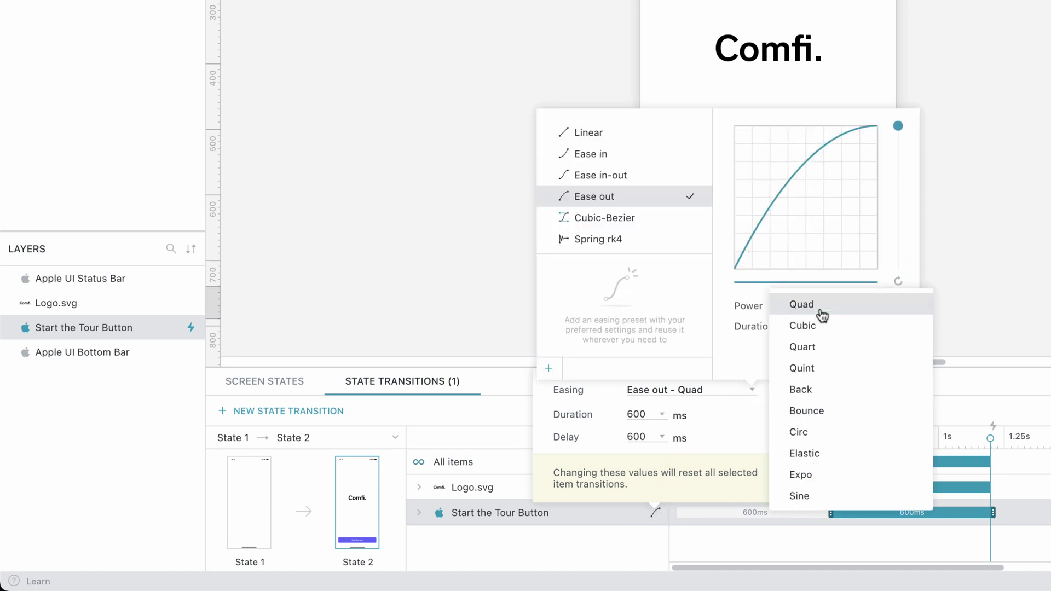
pyautogui.click(822, 390)
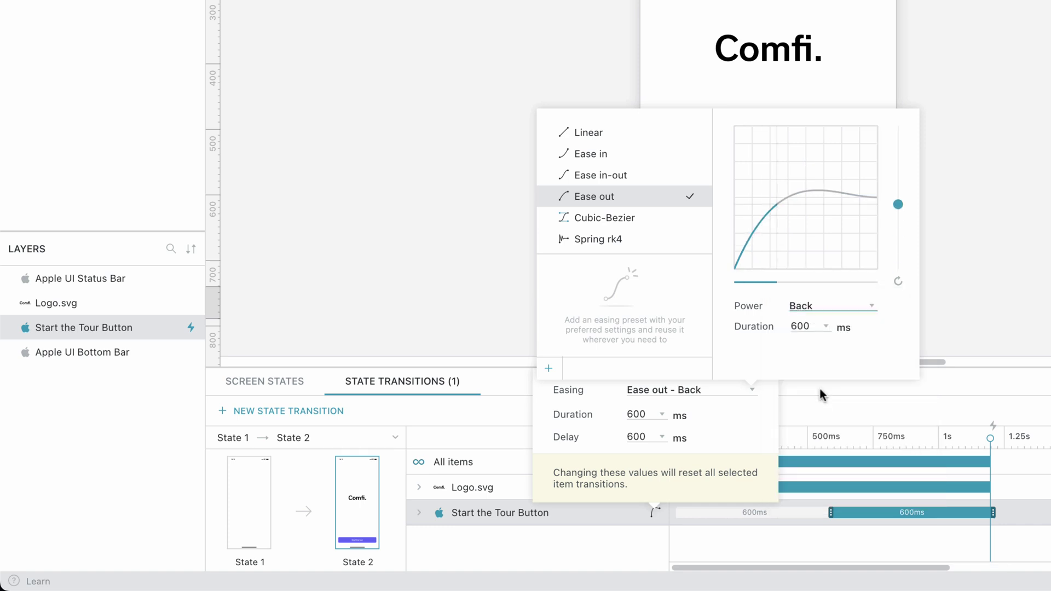
pyautogui.click(518, 409)
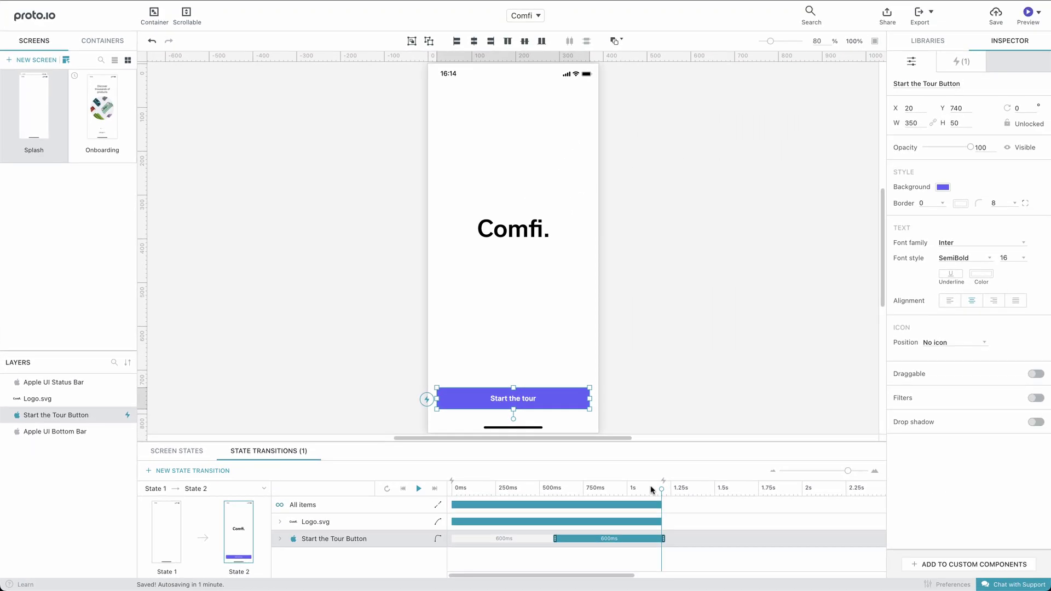
pyautogui.moveTo(651, 489)
pyautogui.mouseDown()
pyautogui.moveTo(453, 489)
pyautogui.moveTo(662, 489)
pyautogui.mouseUp()
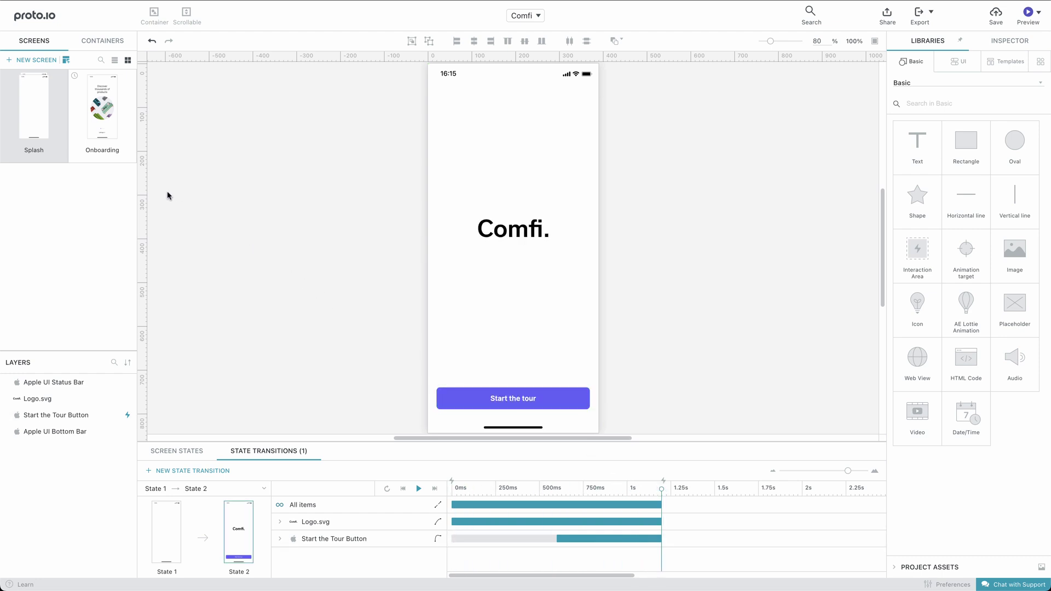
# Step: Add a Screen show interaction on Splash that changes the screen state to State 2
pyautogui.click(60, 111)
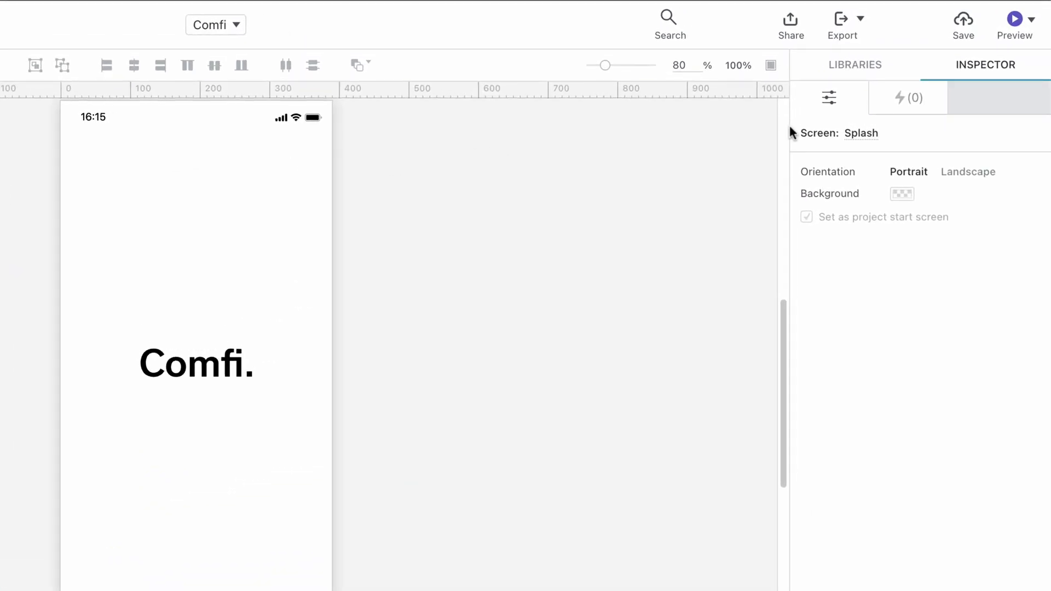
pyautogui.click(910, 113)
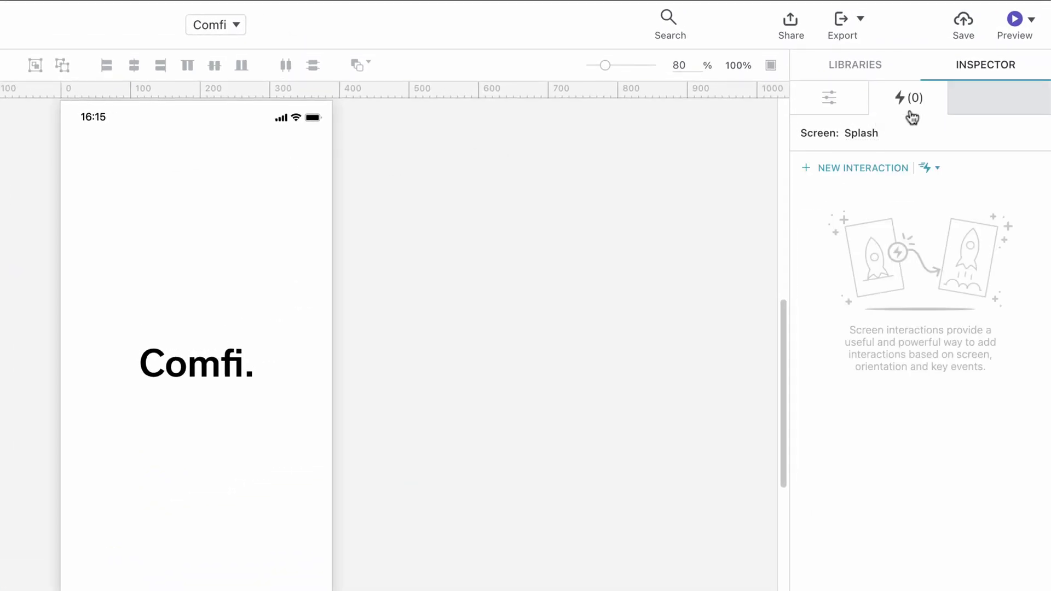
pyautogui.click(892, 168)
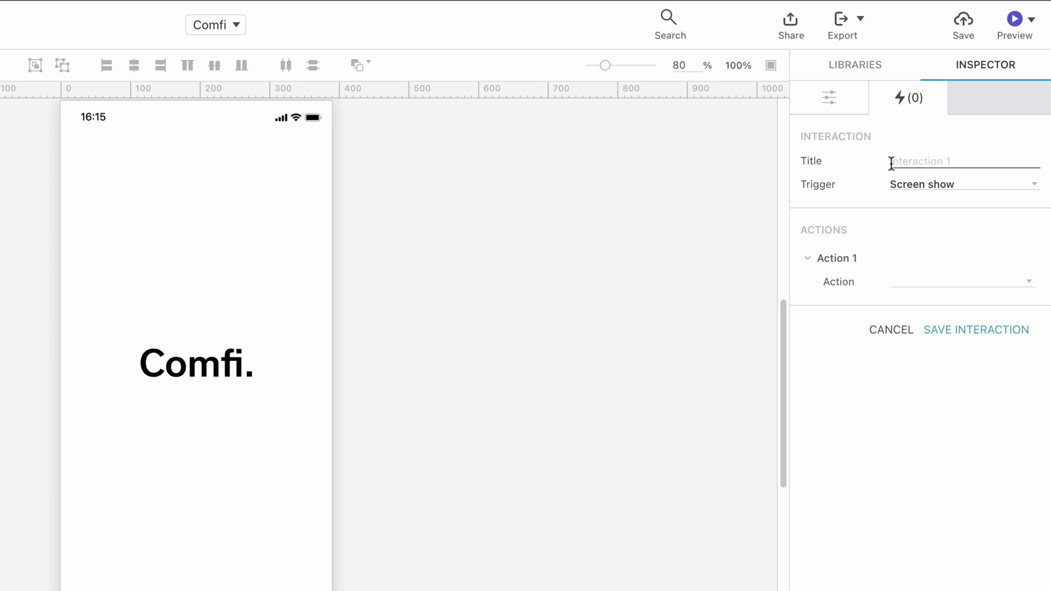
pyautogui.click(913, 282)
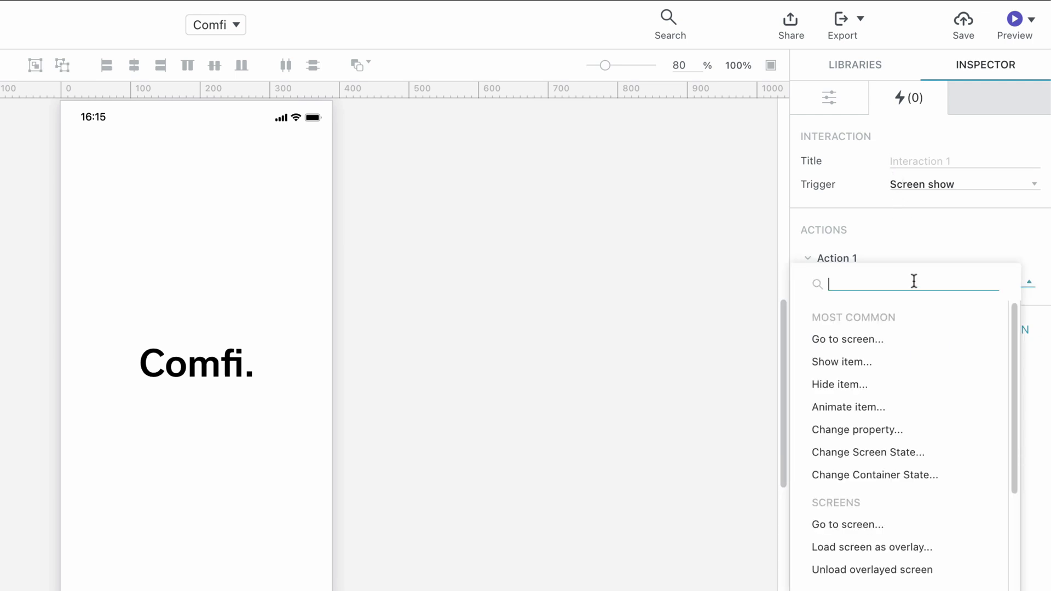
pyautogui.click(918, 452)
pyautogui.click(937, 336)
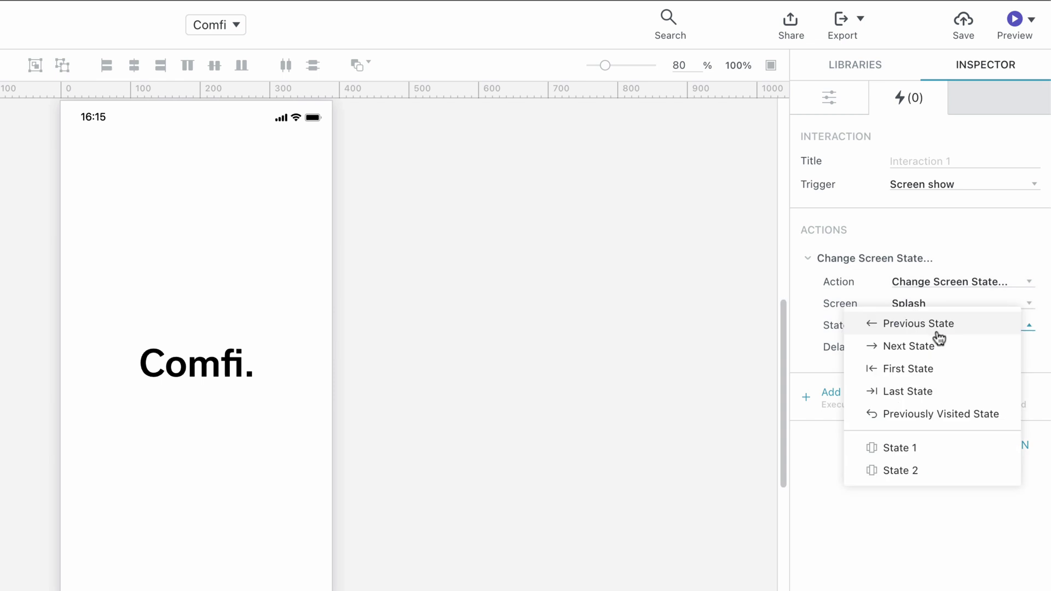
pyautogui.click(931, 470)
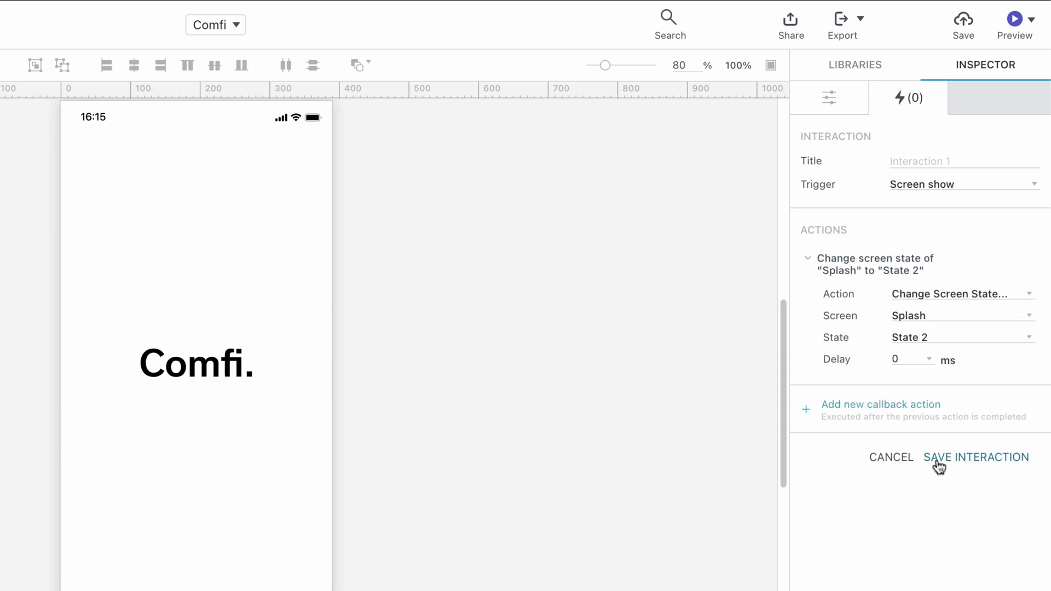
pyautogui.click(937, 461)
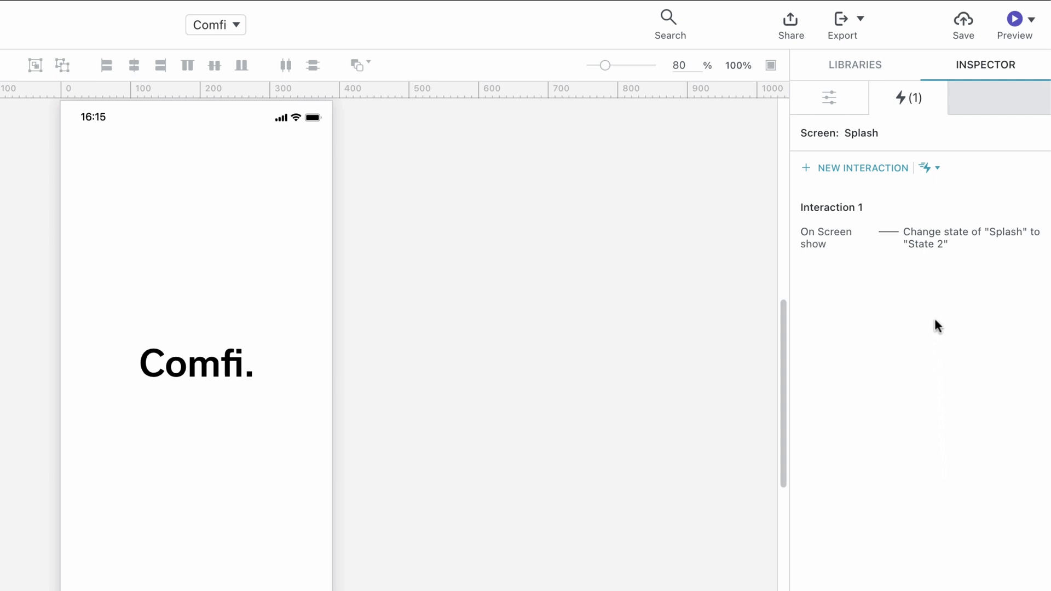
# Step: Duplicate Interaction 1 as Interaction 2 by copying and pasting it
pyautogui.rightClick(933, 241)
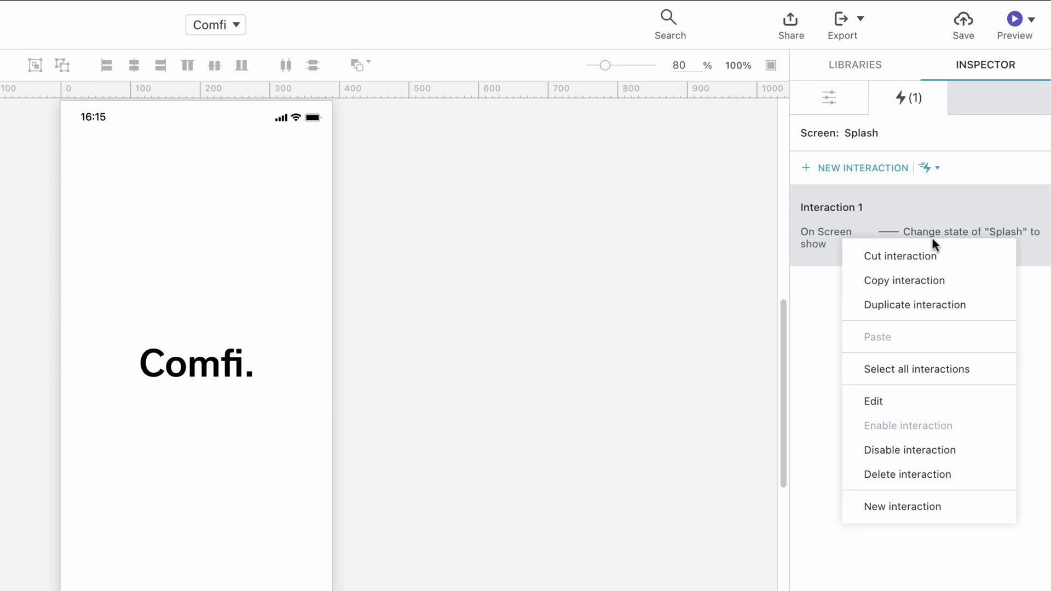
pyautogui.click(927, 286)
pyautogui.rightClick(919, 277)
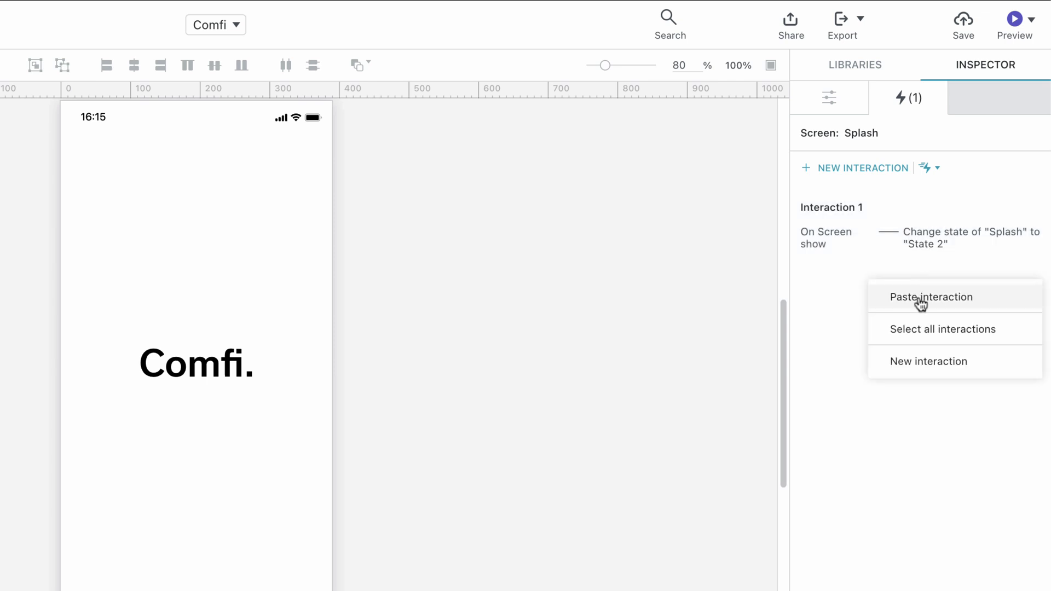
pyautogui.click(921, 298)
pyautogui.click(921, 303)
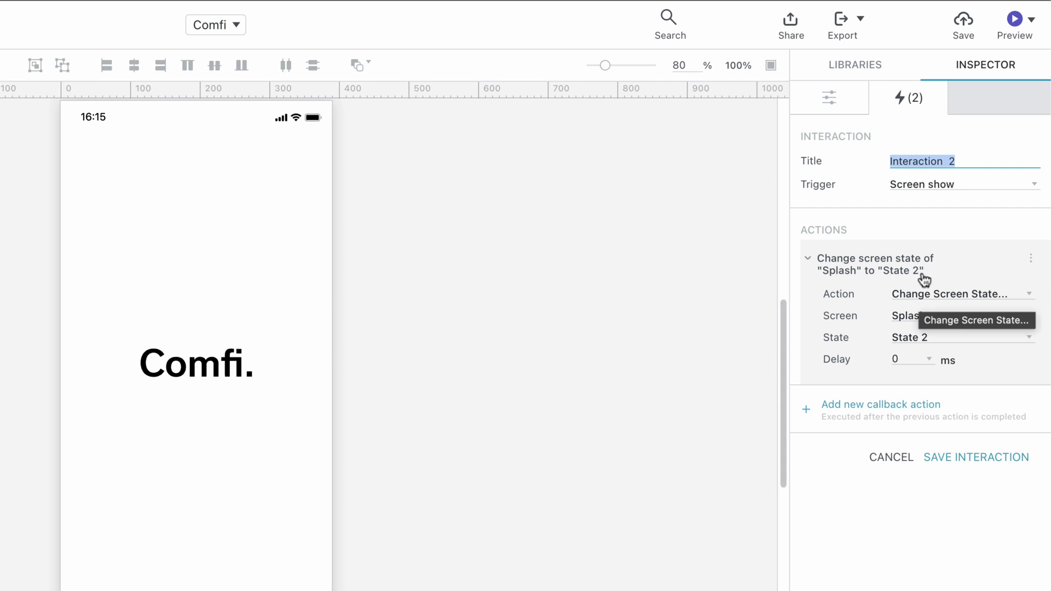
# Step: Make Interaction 2 reset Splash to State 1 on Screen hide, then save the project
pyautogui.click(945, 188)
pyautogui.click(932, 232)
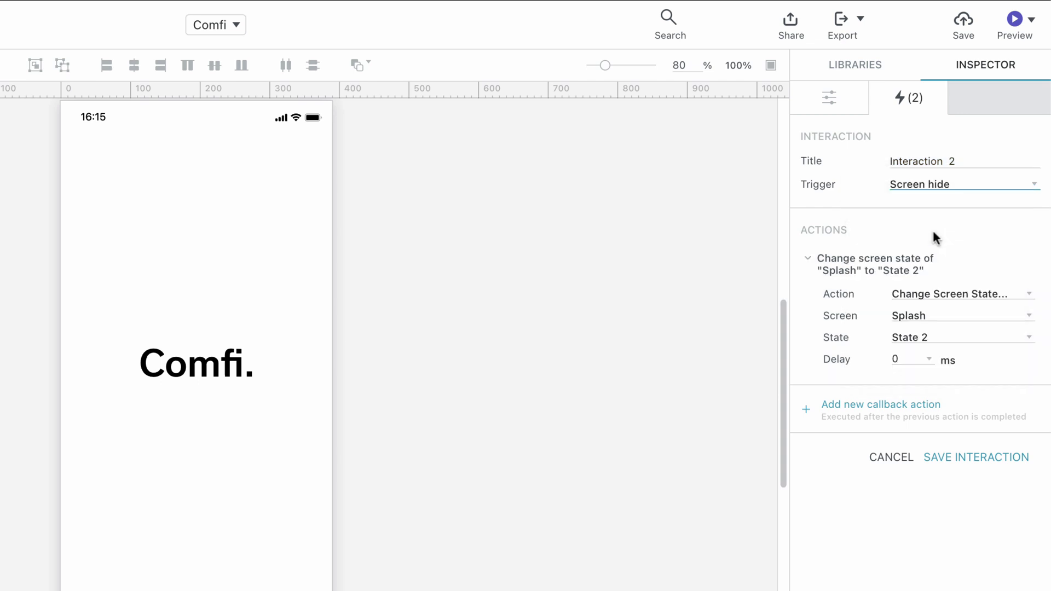
pyautogui.click(925, 339)
pyautogui.click(924, 461)
pyautogui.click(939, 460)
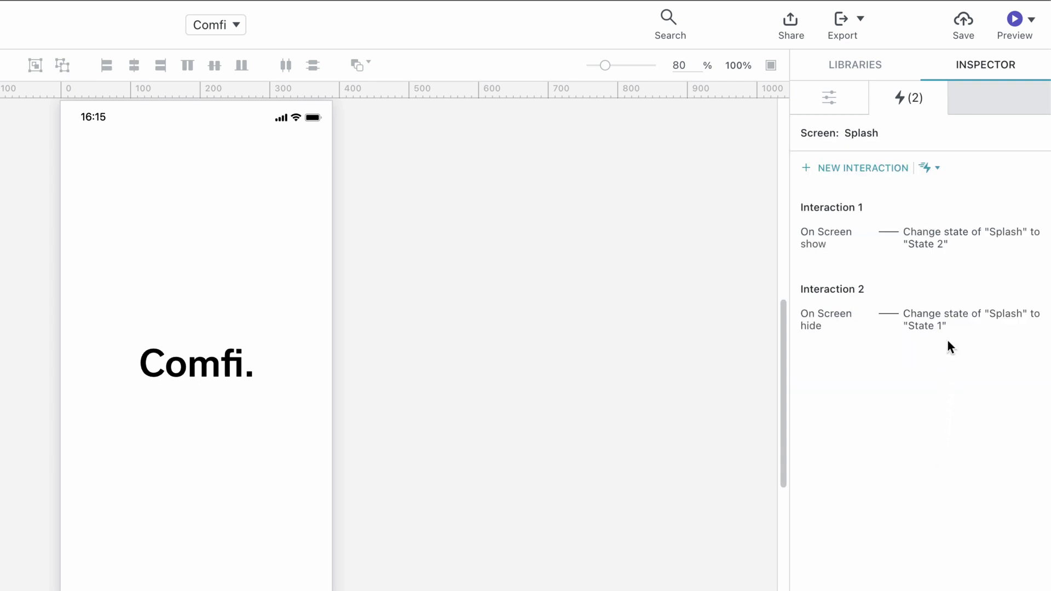
pyautogui.click(973, 36)
# Step: Preview the prototype, tap Start the tour to reach Onboarding, then replay the Splash screen
pyautogui.click(1000, 33)
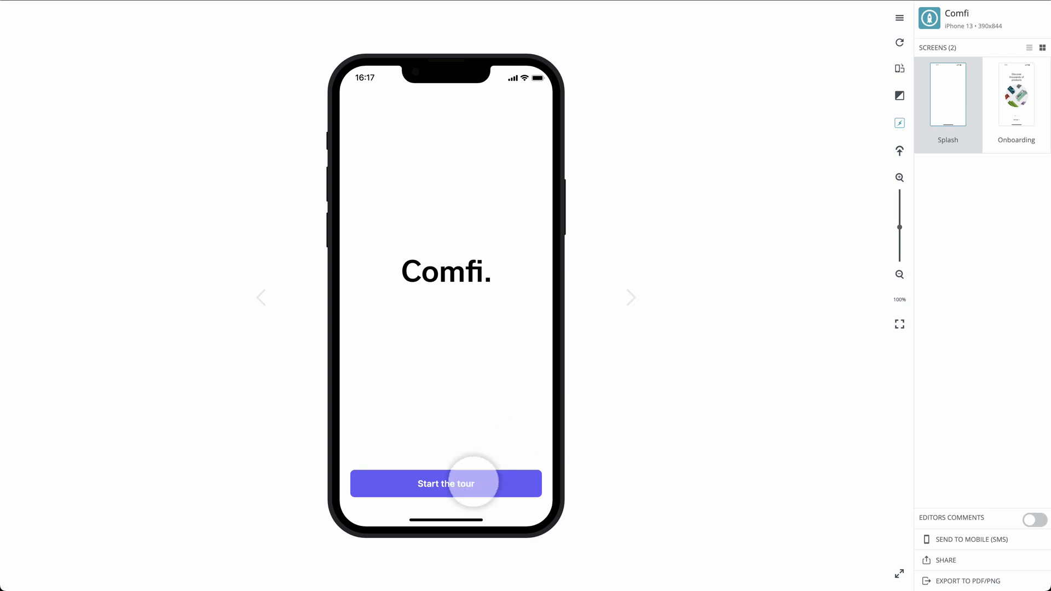
pyautogui.click(471, 483)
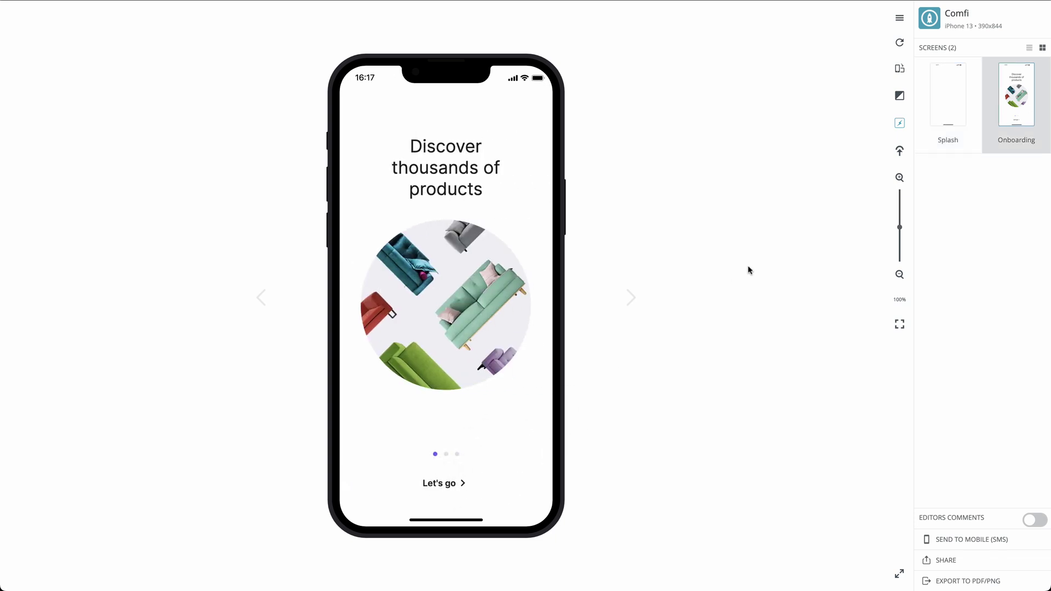
pyautogui.click(937, 97)
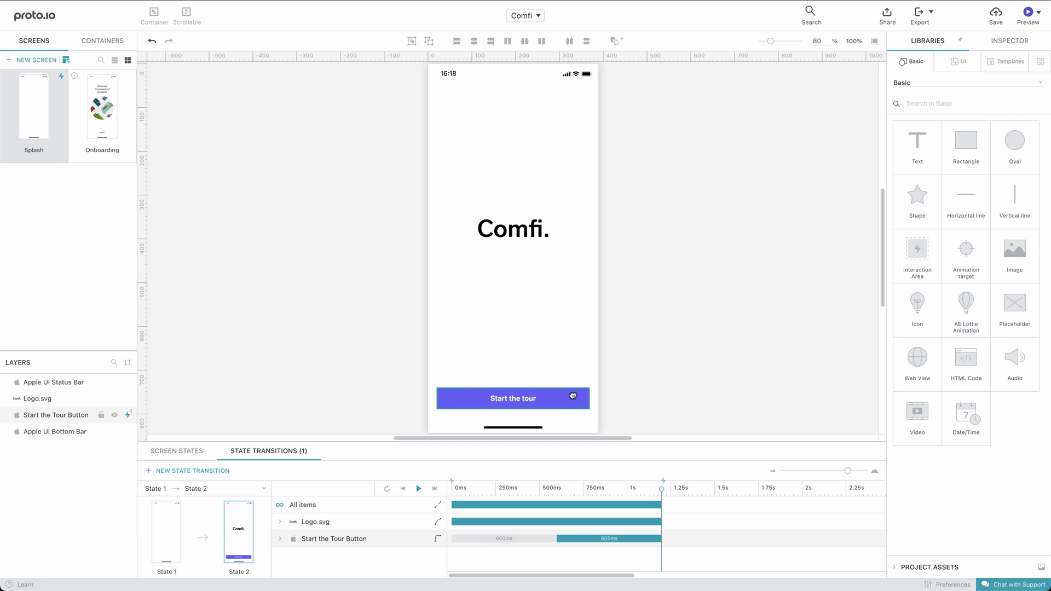
# Step: Delete the Start the tour button from all states
pyautogui.click(572, 396)
pyautogui.rightClick(573, 397)
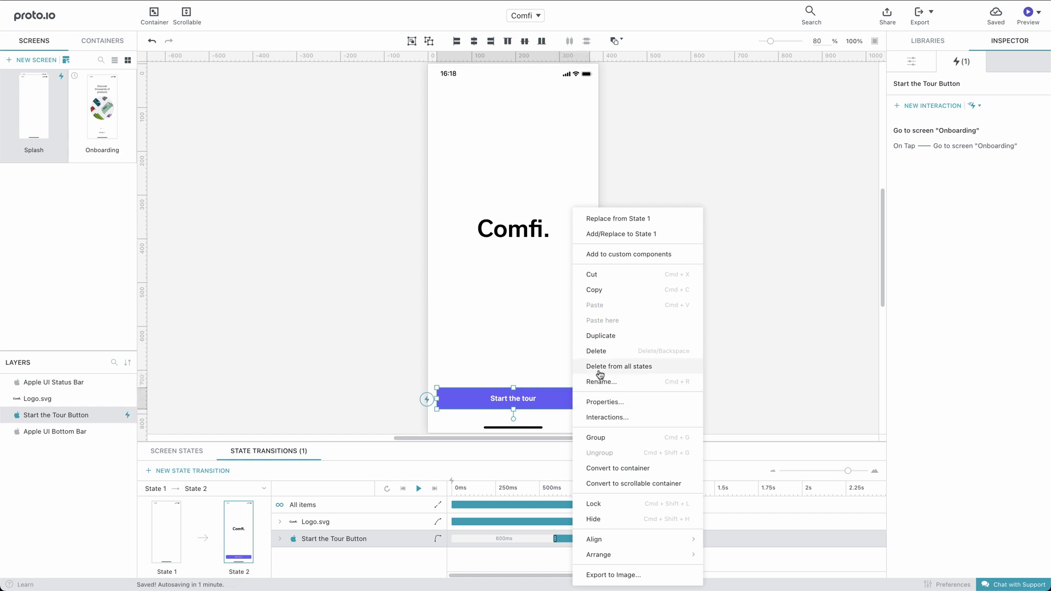
pyautogui.click(598, 366)
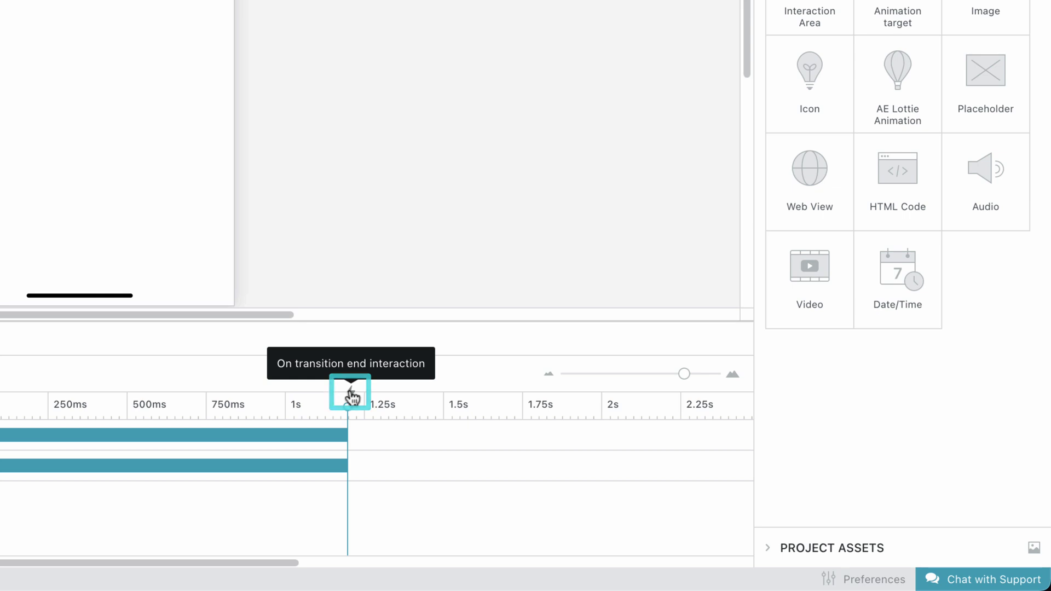
# Step: Add a transition-end interaction that goes to the Onboarding screen after a 500 ms delay
pyautogui.click(351, 395)
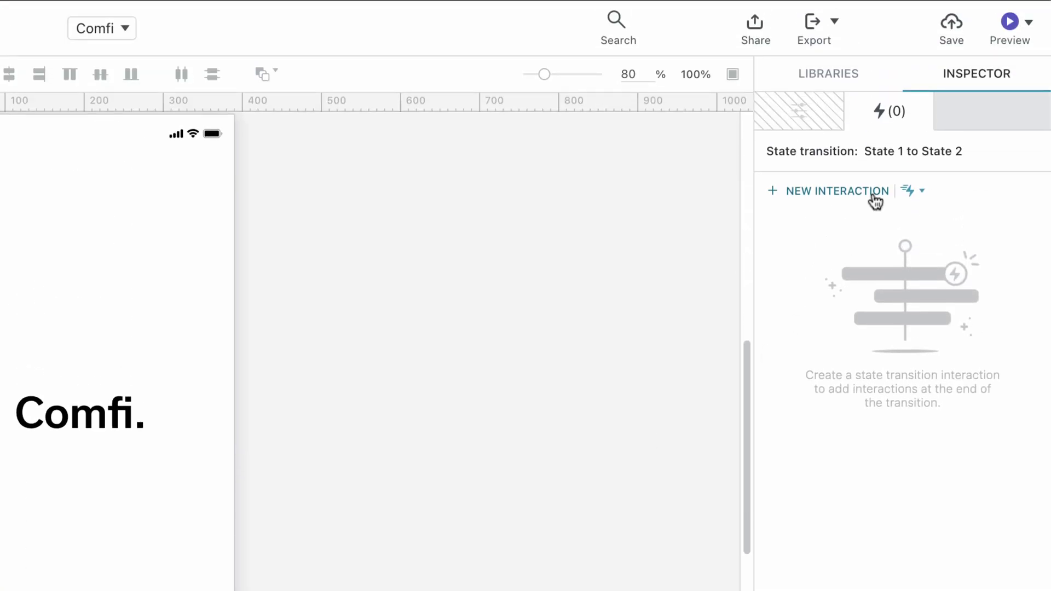
pyautogui.click(870, 198)
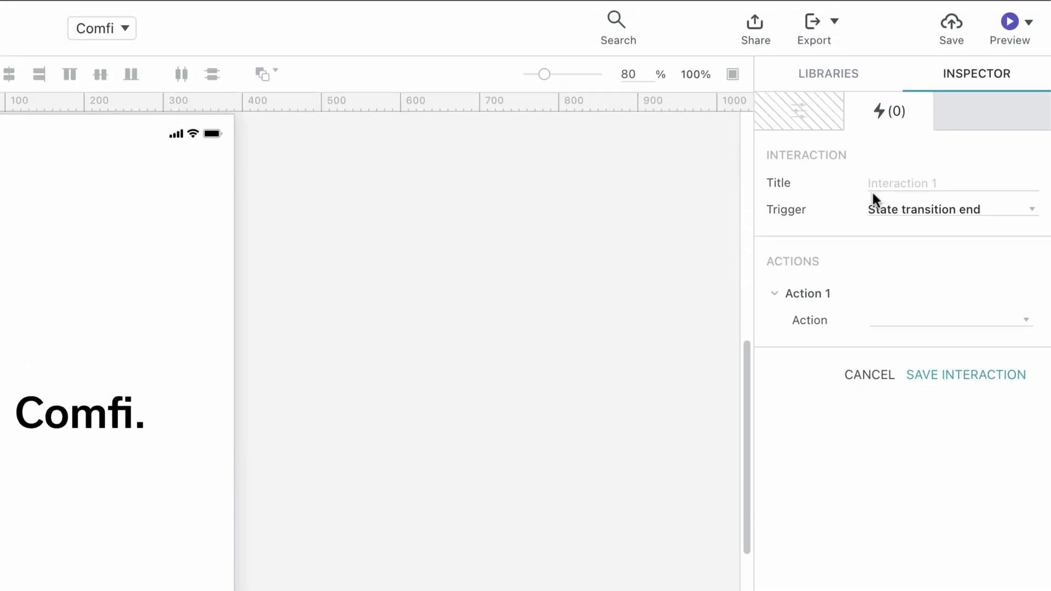
pyautogui.click(887, 328)
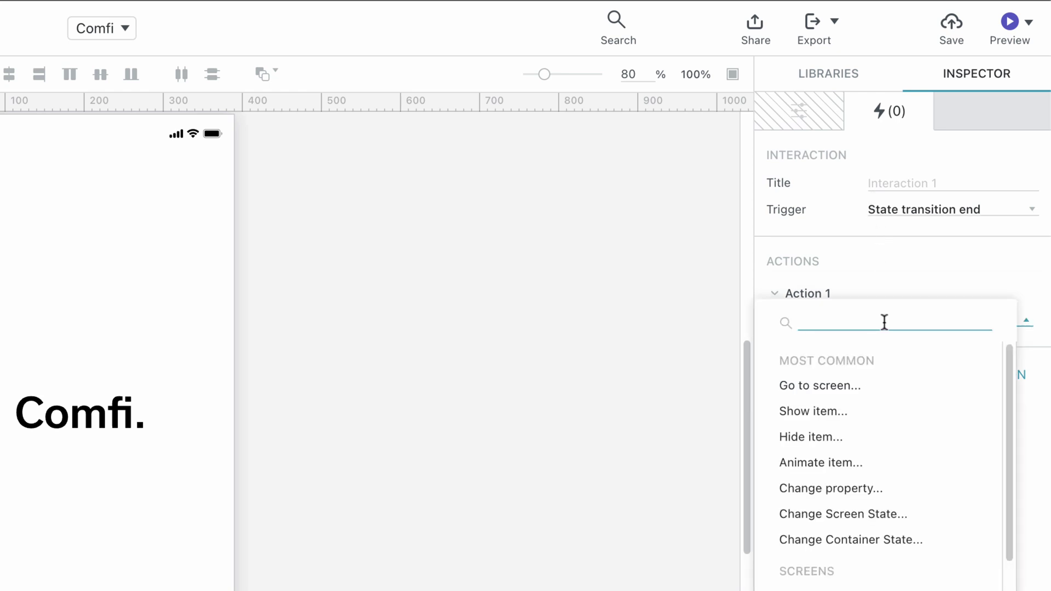
pyautogui.click(881, 394)
pyautogui.click(914, 350)
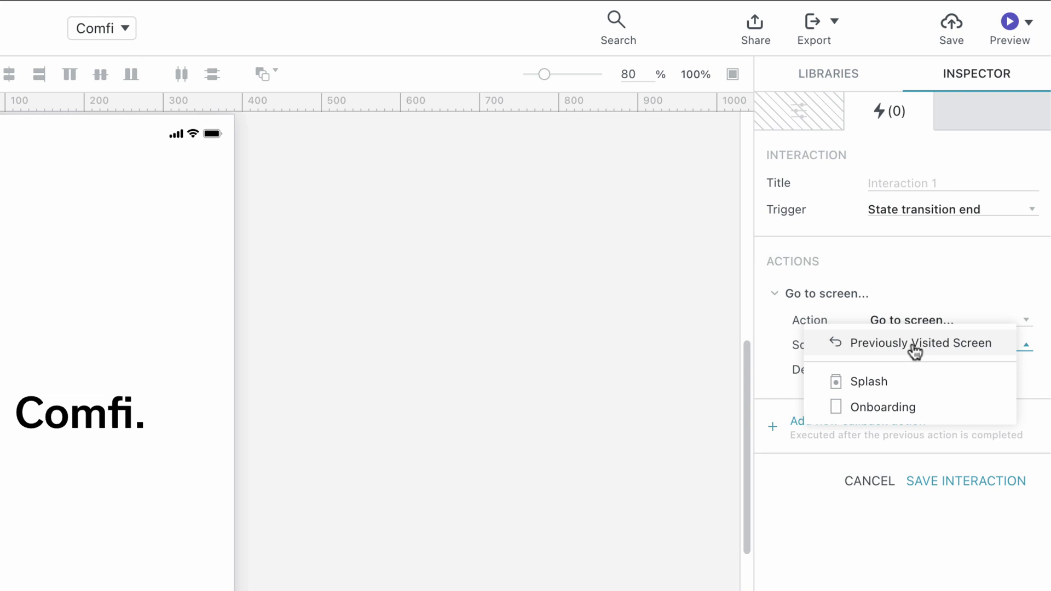
pyautogui.click(909, 407)
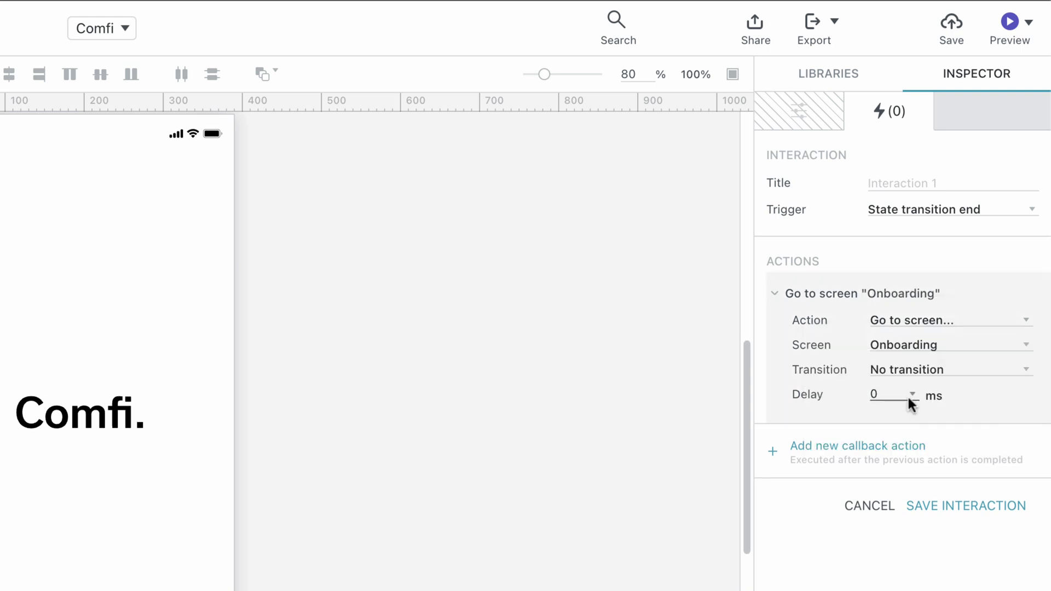
pyautogui.click(908, 395)
pyautogui.click(909, 498)
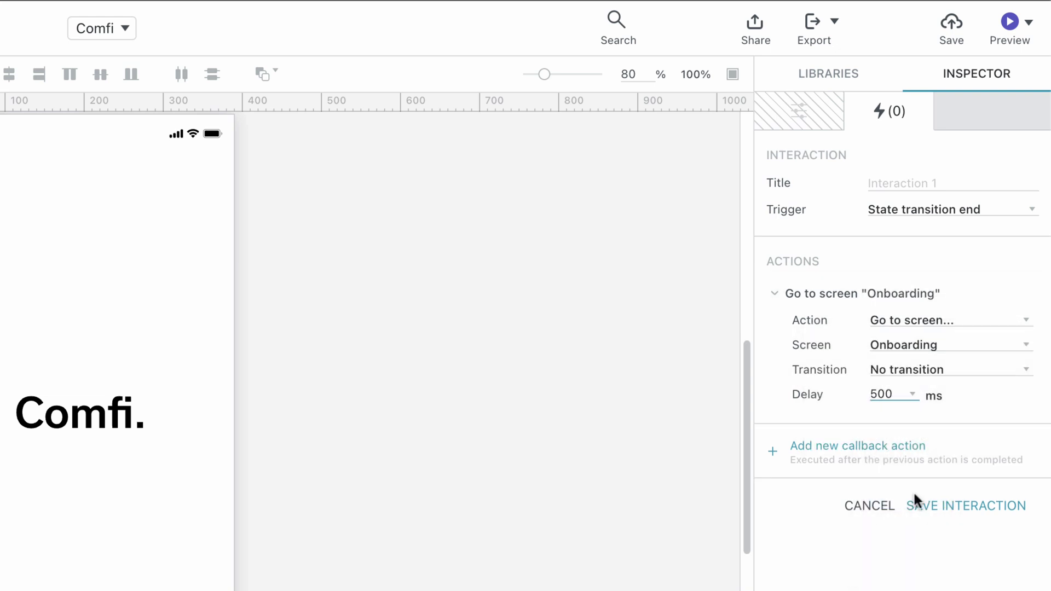
pyautogui.click(928, 506)
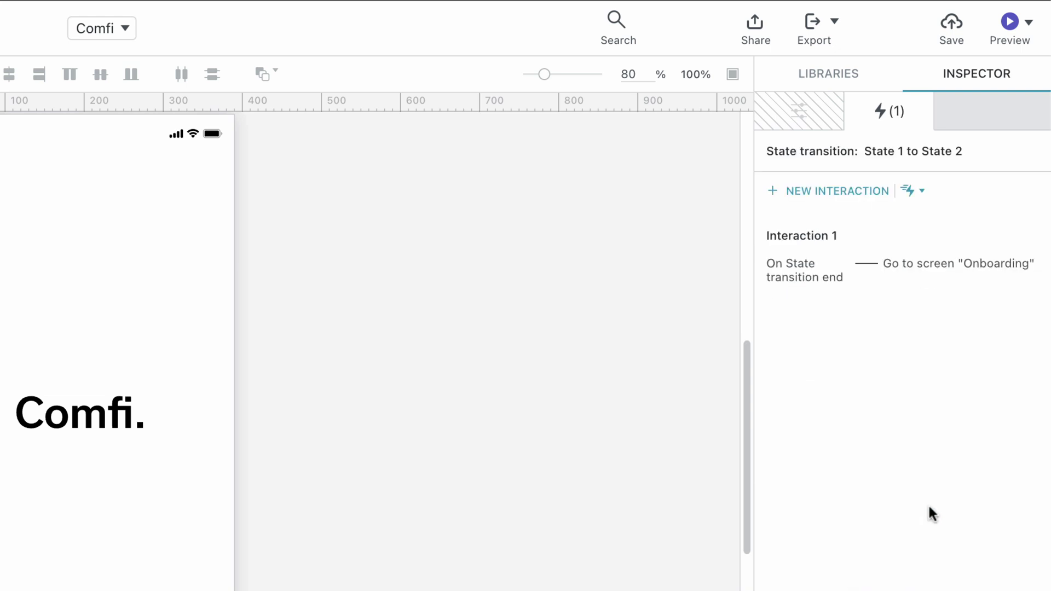
# Step: Save and preview the prototype, replaying Splash to confirm it auto-advances to Onboarding
pyautogui.click(953, 37)
pyautogui.click(1010, 22)
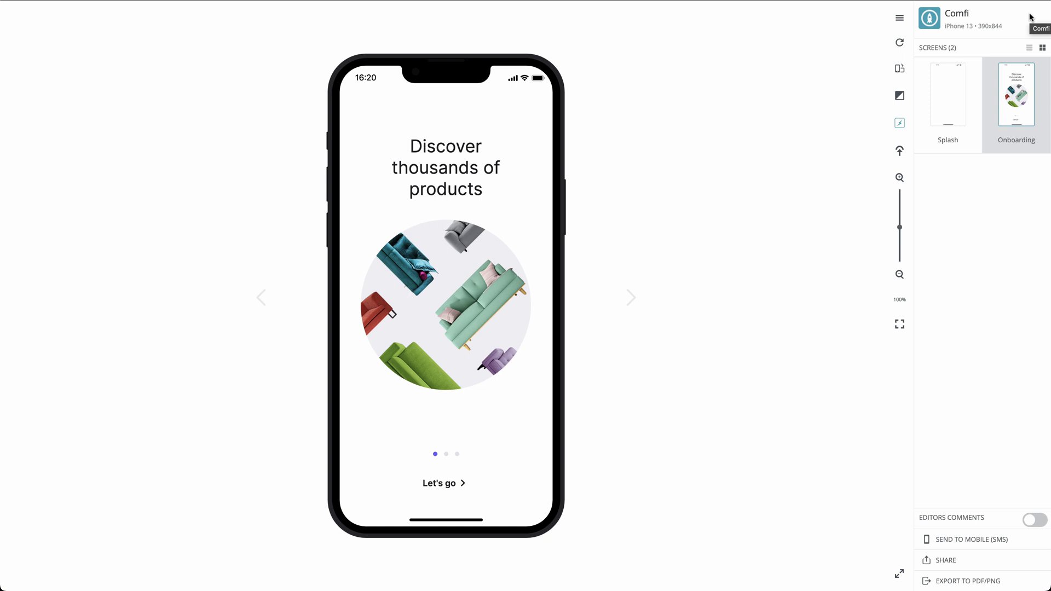
pyautogui.click(955, 90)
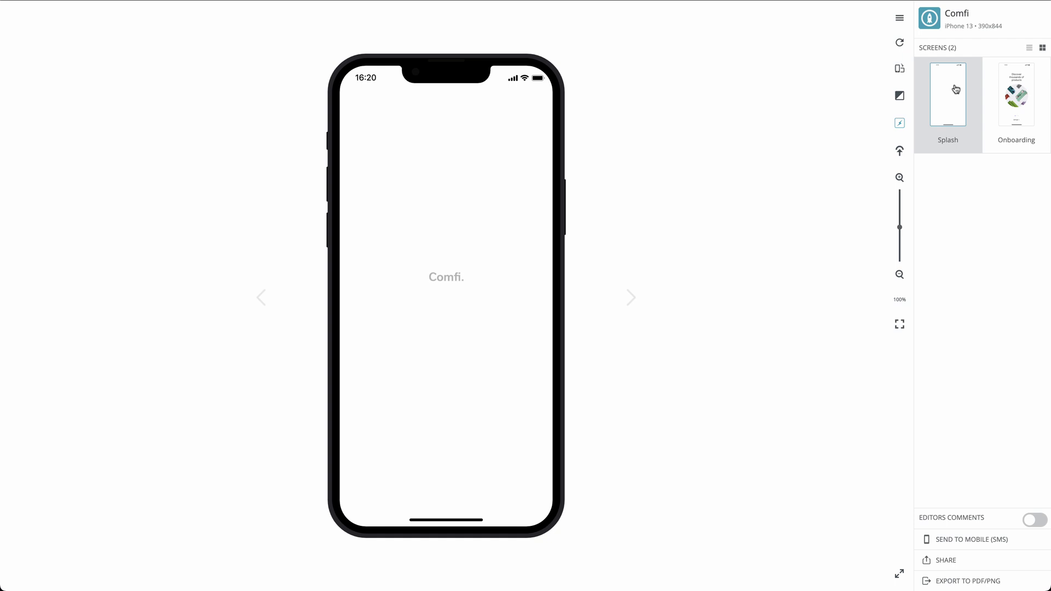